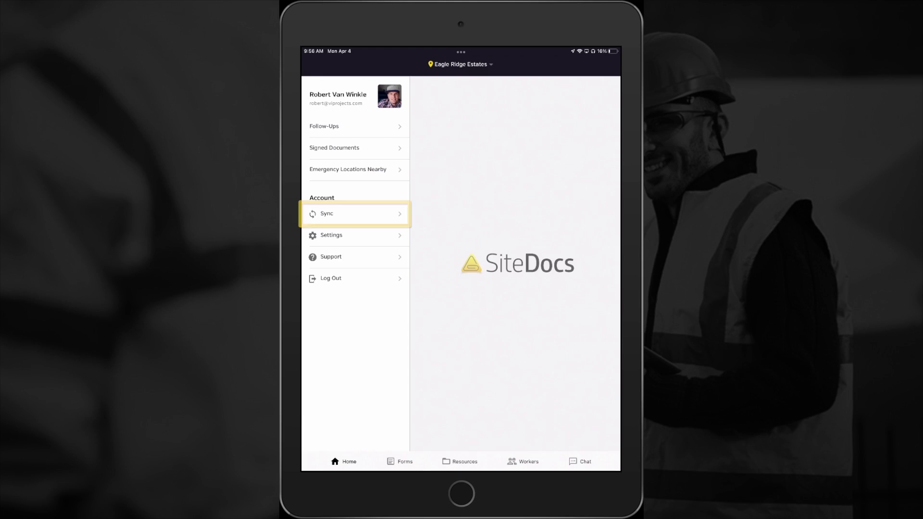
Open the Sync page from the side menu, then its Download & Storage Options.
left_click(355, 214)
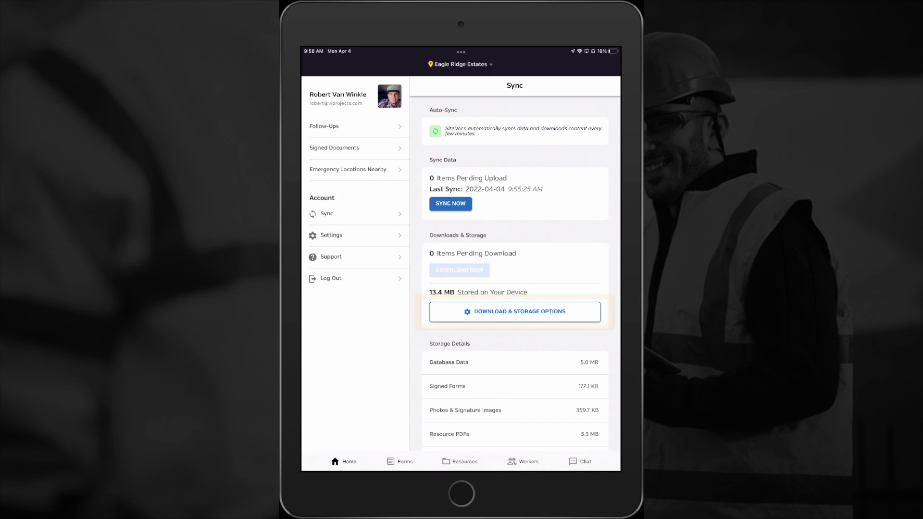
left_click(514, 312)
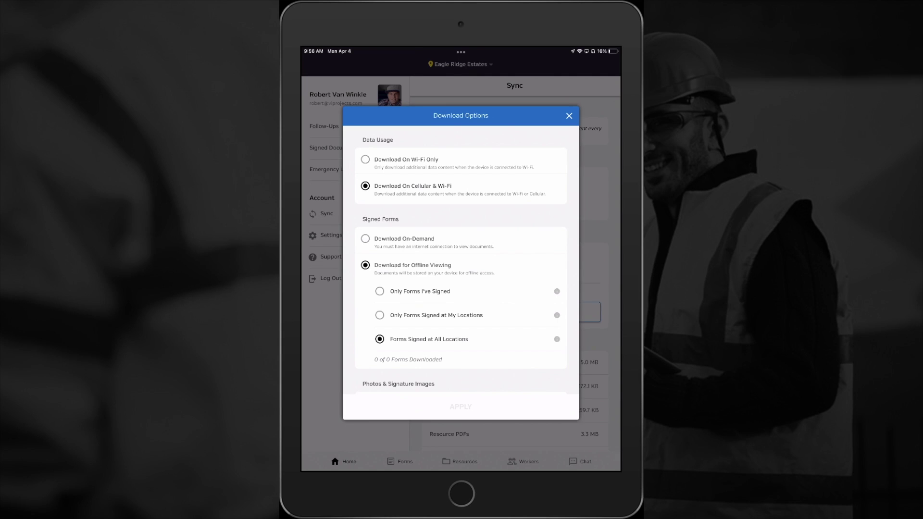
Switch data usage to Wi-Fi Only, back to Cellular & Wi-Fi, and make signed forms download on demand.
left_click(364, 160)
left_click(365, 186)
left_click(366, 239)
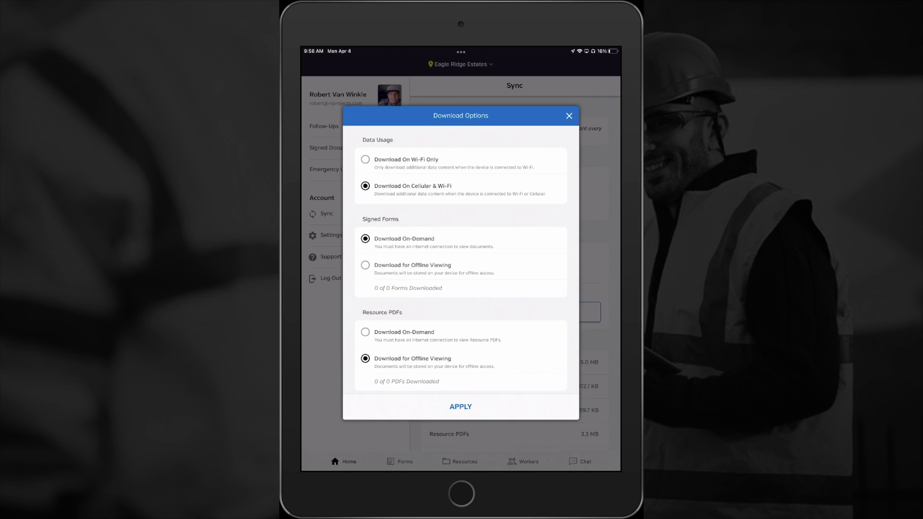
Set signed forms to Download for Offline Viewing, limited to Forms I Signed.
left_click(366, 265)
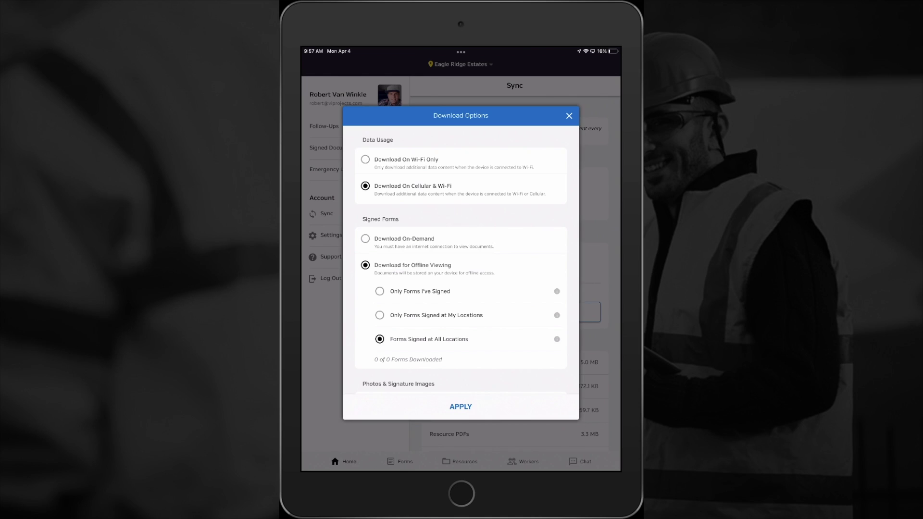
left_click(380, 291)
Try My Locations, settle on Forms Signed at All Locations, and show all three scope explanations.
left_click(380, 315)
left_click(381, 339)
left_click(557, 339)
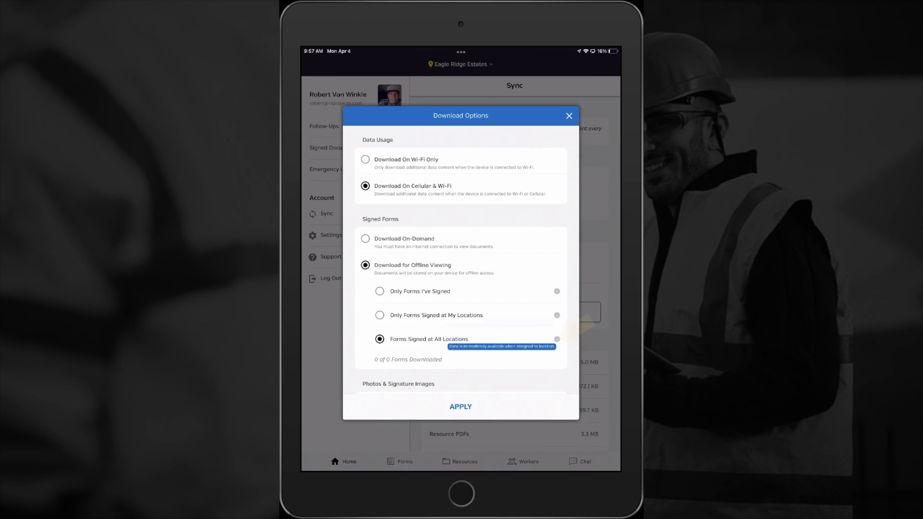
left_click(557, 315)
left_click(557, 292)
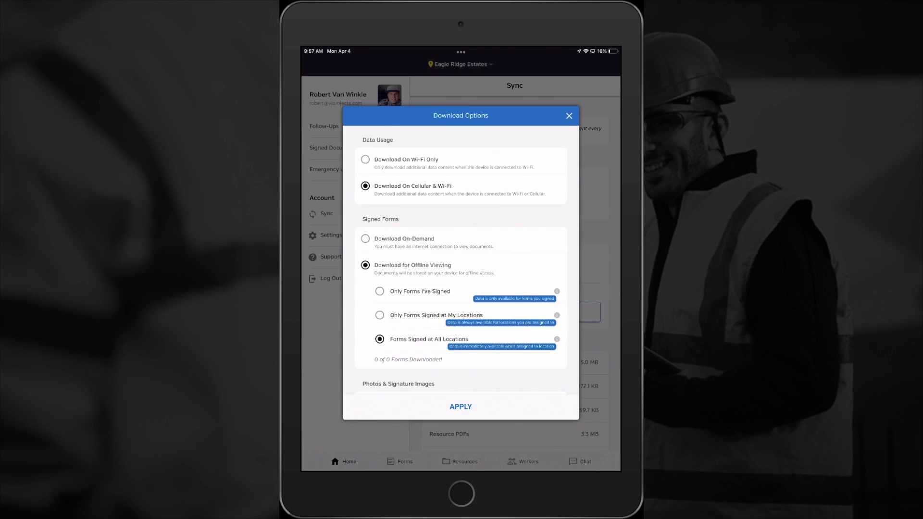
scroll(461, 289, "down", 5)
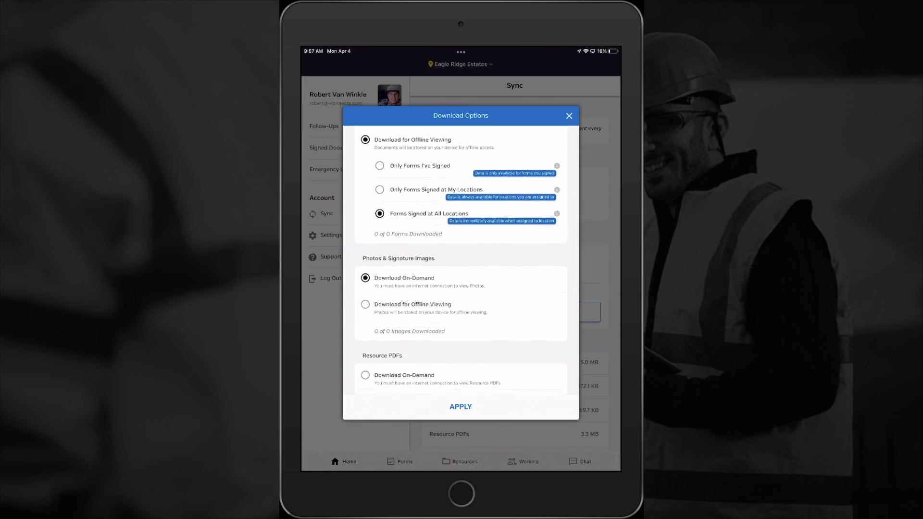
scroll(461, 289, "down", 3)
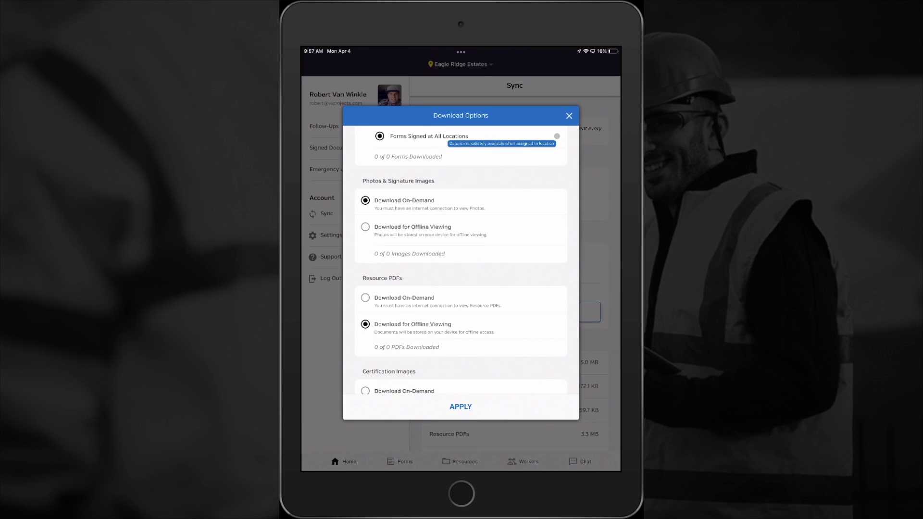
Set Photos & Signature Images to Offline Viewing, then back to Download On-Demand.
left_click(365, 226)
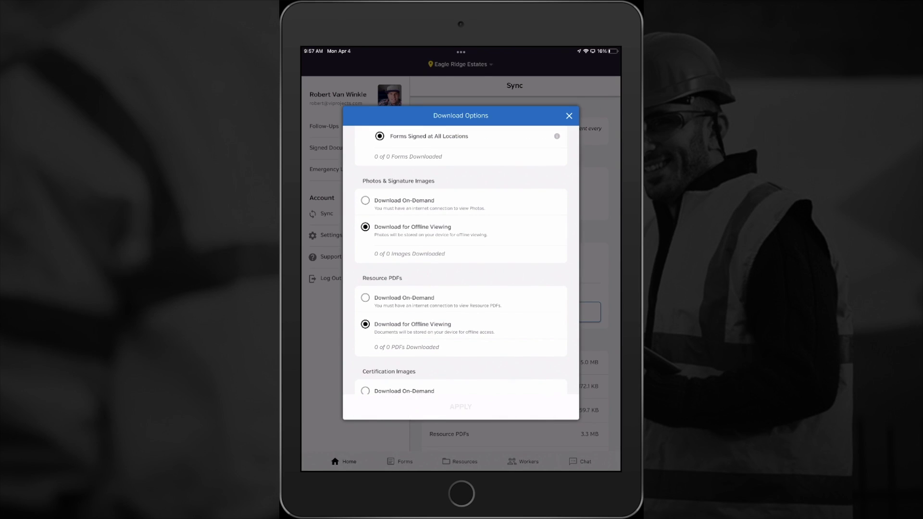
left_click(365, 200)
scroll(460, 274, "down", 1)
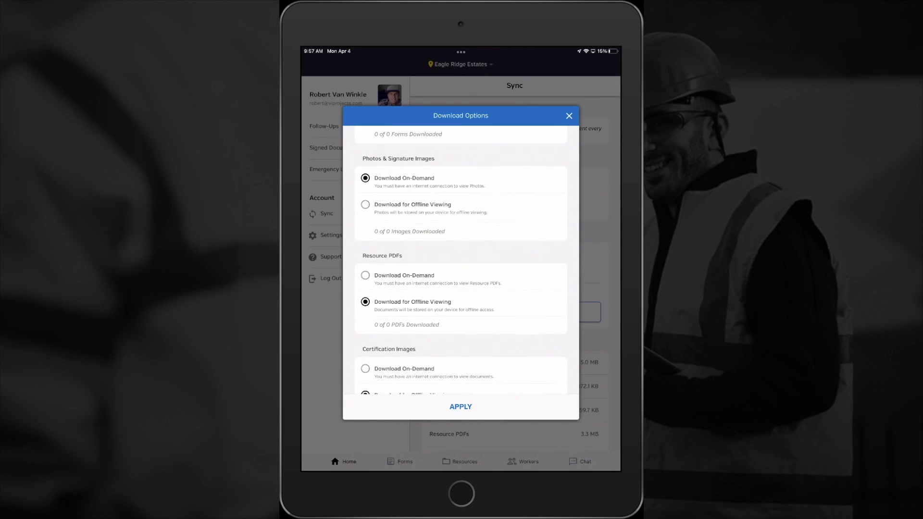
scroll(460, 274, "down", 1)
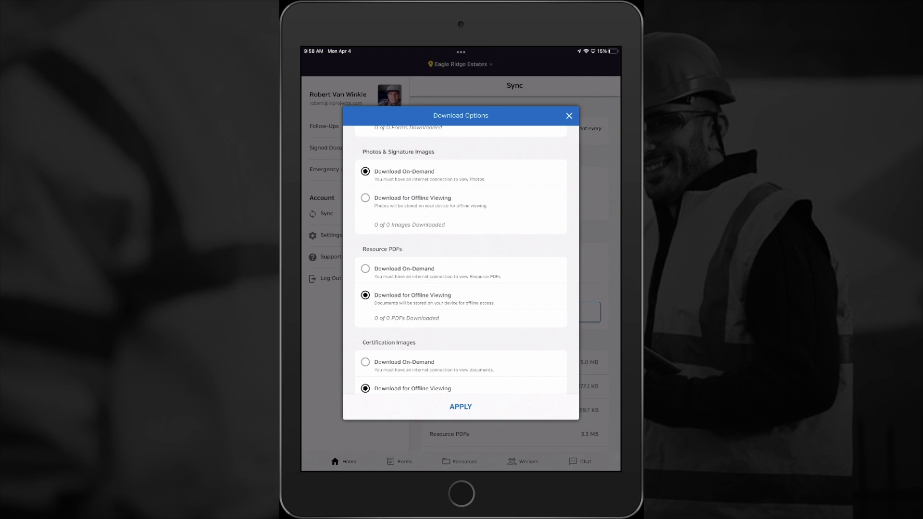
scroll(461, 274, "down", 4)
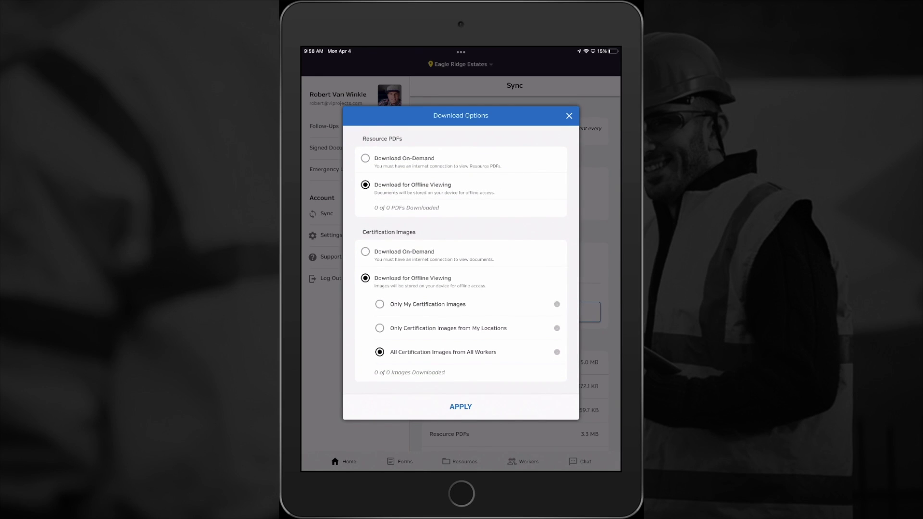
Cycle offline certification images through My Own and My Locations, ending on All Workers.
left_click(379, 305)
left_click(379, 328)
left_click(379, 352)
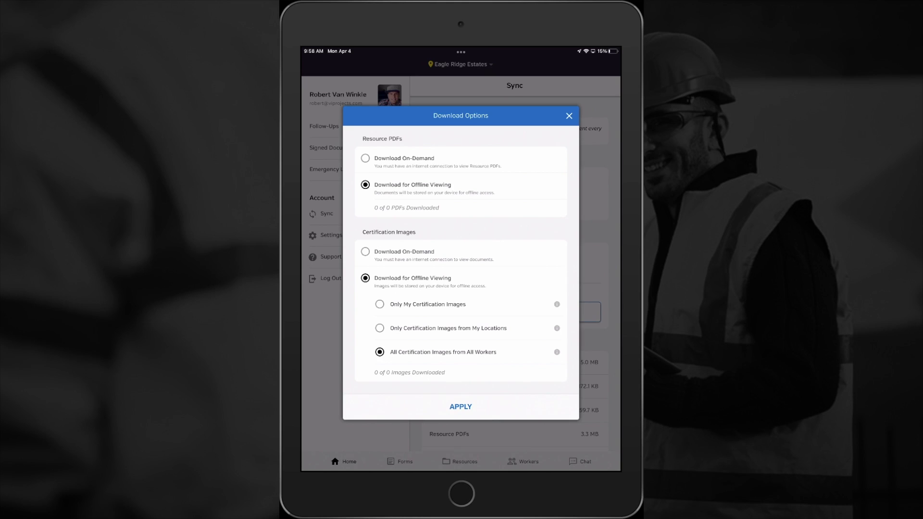